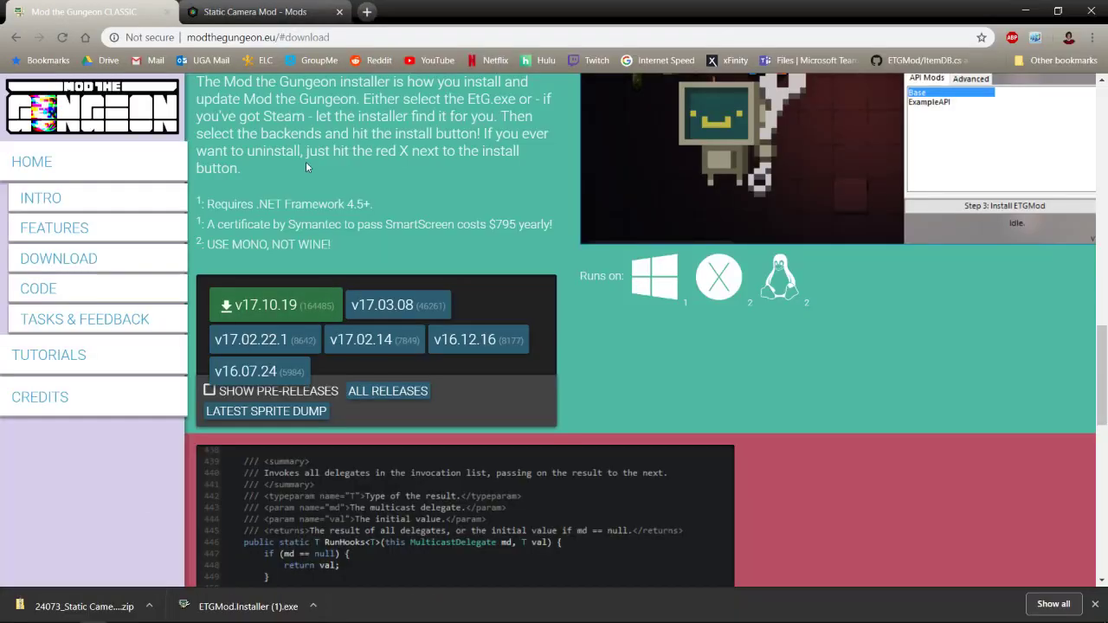
Step: Select the modthegungeon.eu address in Chrome's address bar
left_click(340, 36)
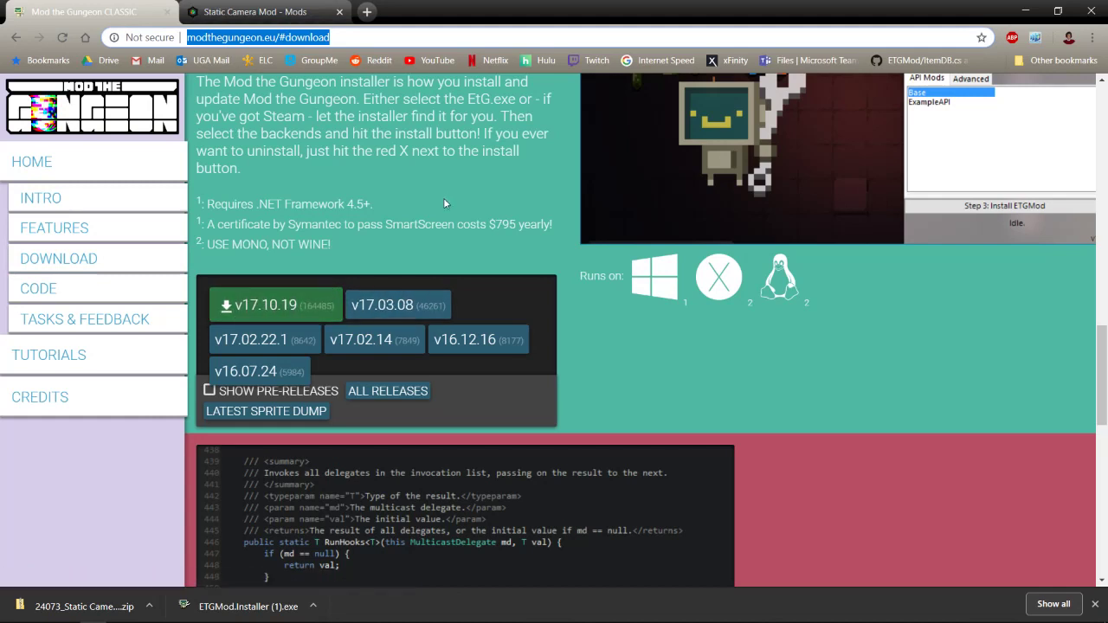
Step: Move ETGMod.Installer.exe to the desktop, run it to install ETGMod, then close it
type("d")
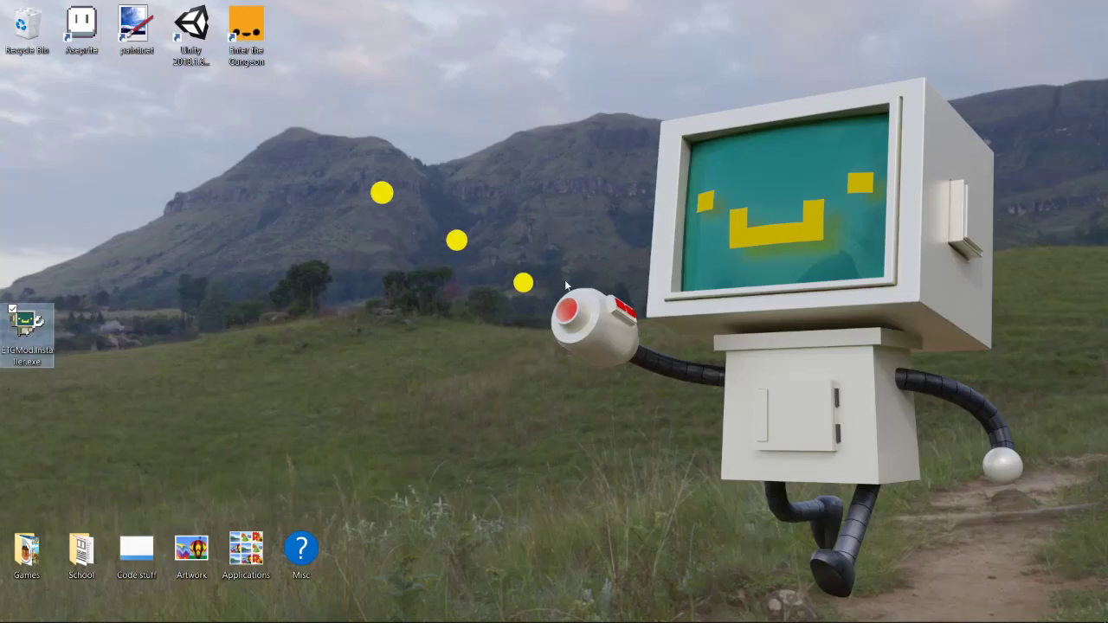
mouse_move(19, 344)
left_mouse_down()
mouse_move(491, 309)
mouse_move(481, 342)
mouse_move(458, 344)
left_mouse_up()
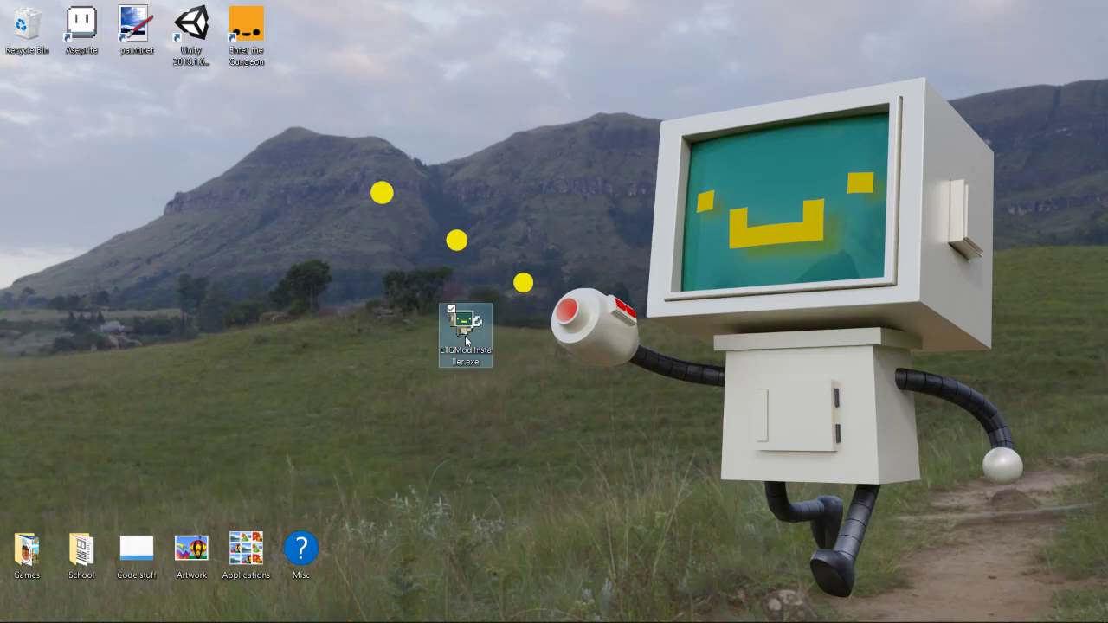
double_click(480, 346)
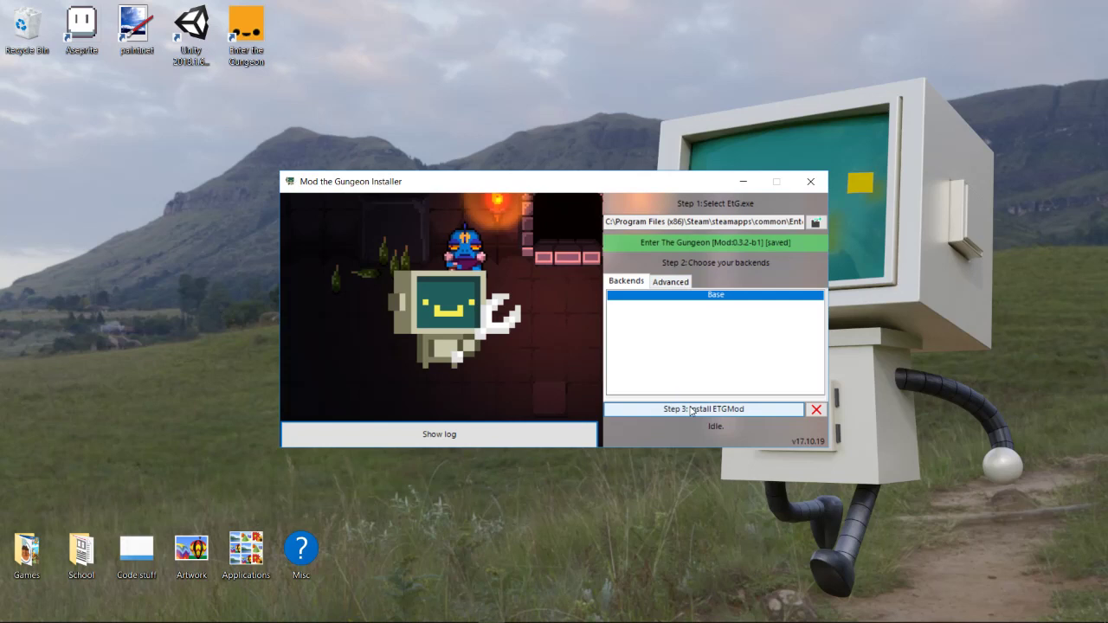
left_click(694, 409)
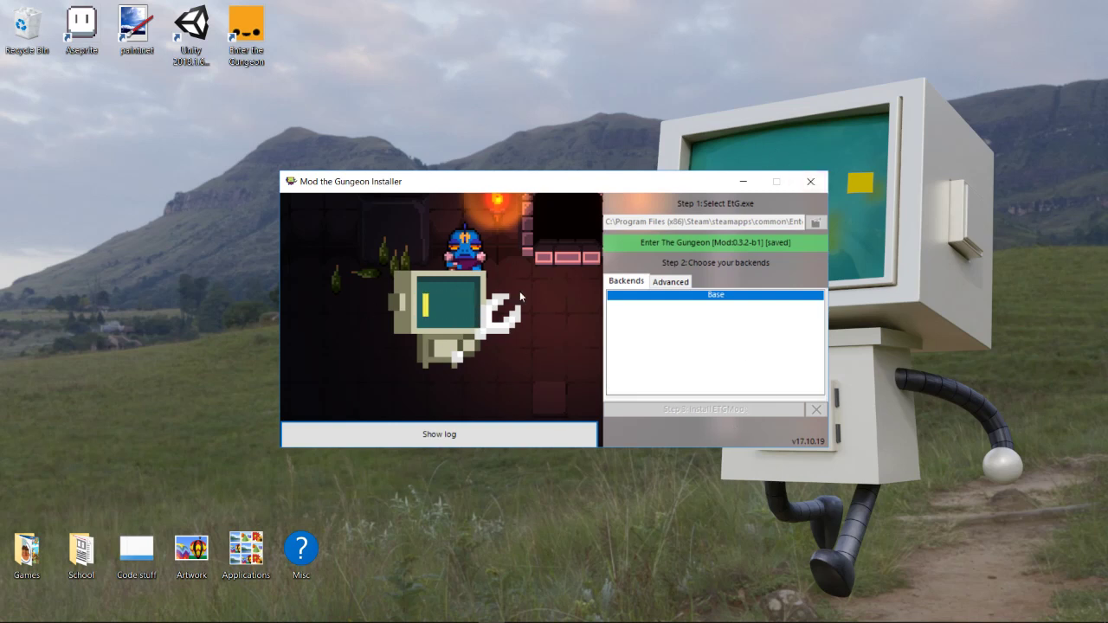
left_click(811, 182)
Step: Launch Enter the Gungeon, check the ETGMod console and F1 mod list, then return to Chrome
left_click(246, 27)
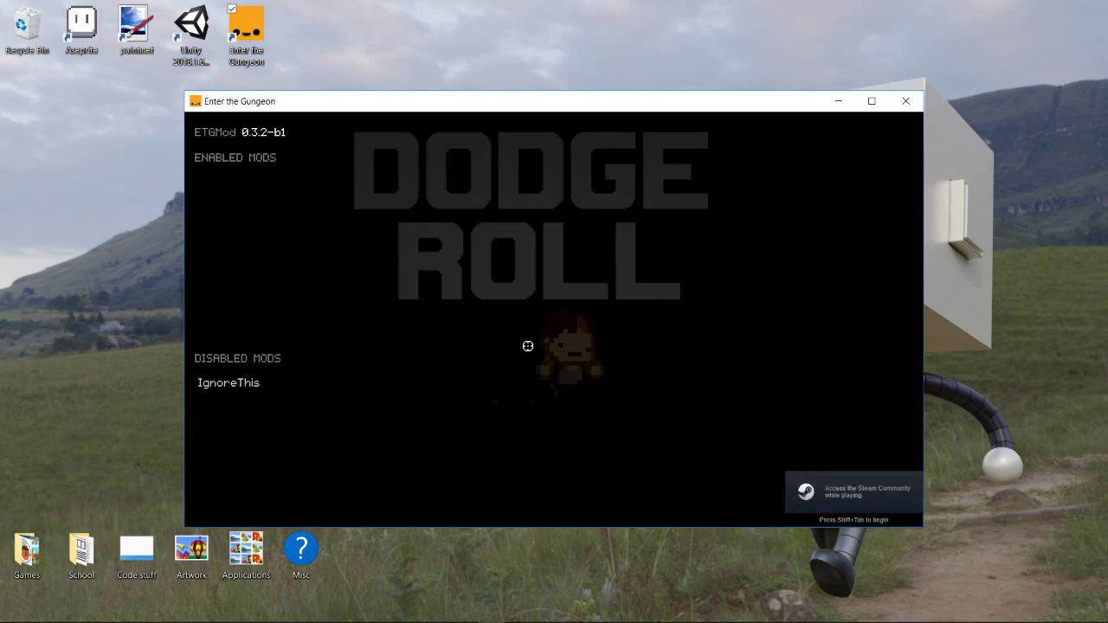
key("F2")
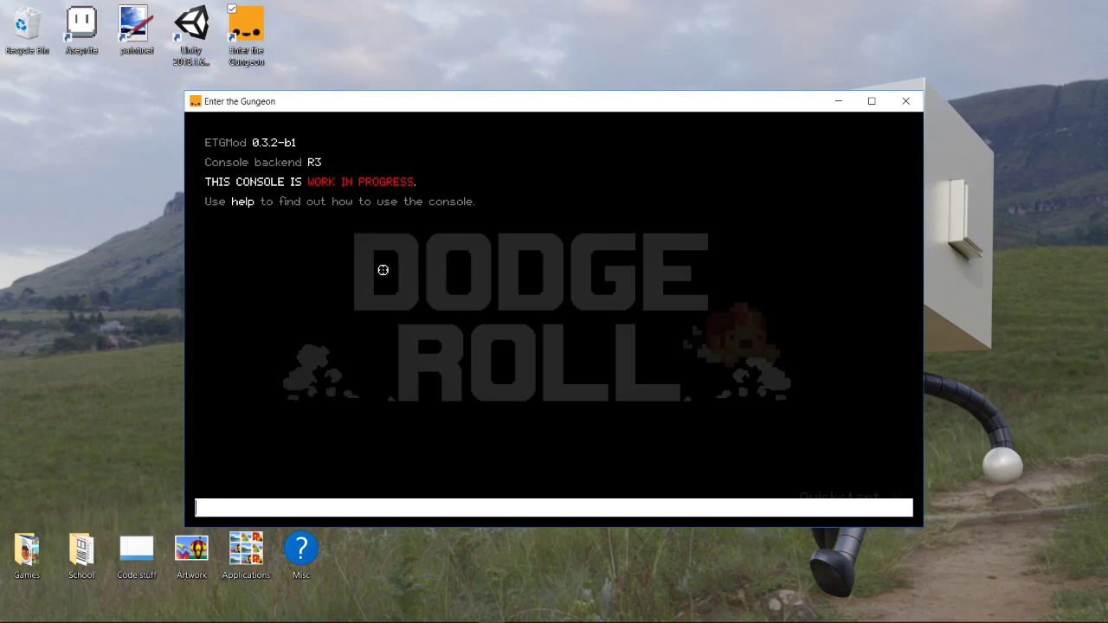
key("F1")
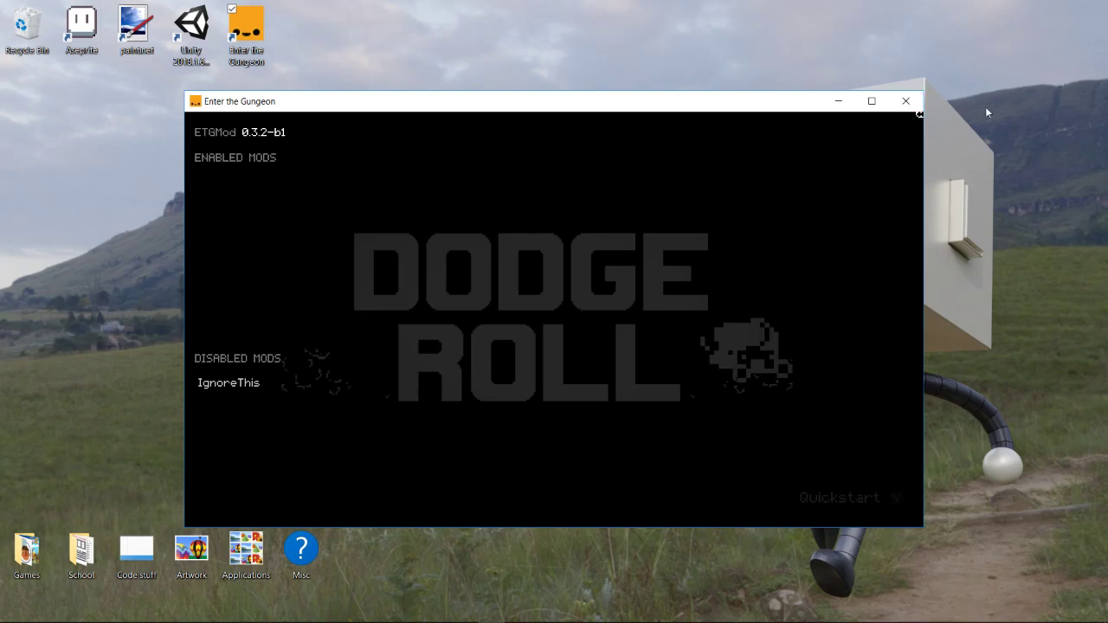
key("alt+Tab")
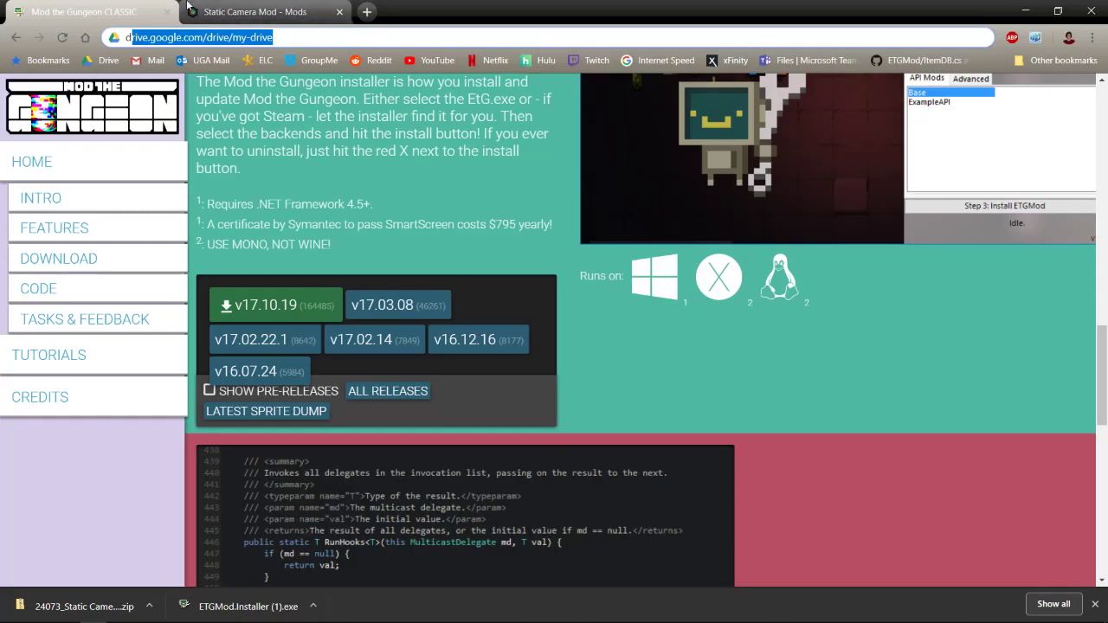
Step: From the Static Camera Mod tab, load the ModWorkshop home page
left_click(189, 7)
scroll(594, 258, "down", 1)
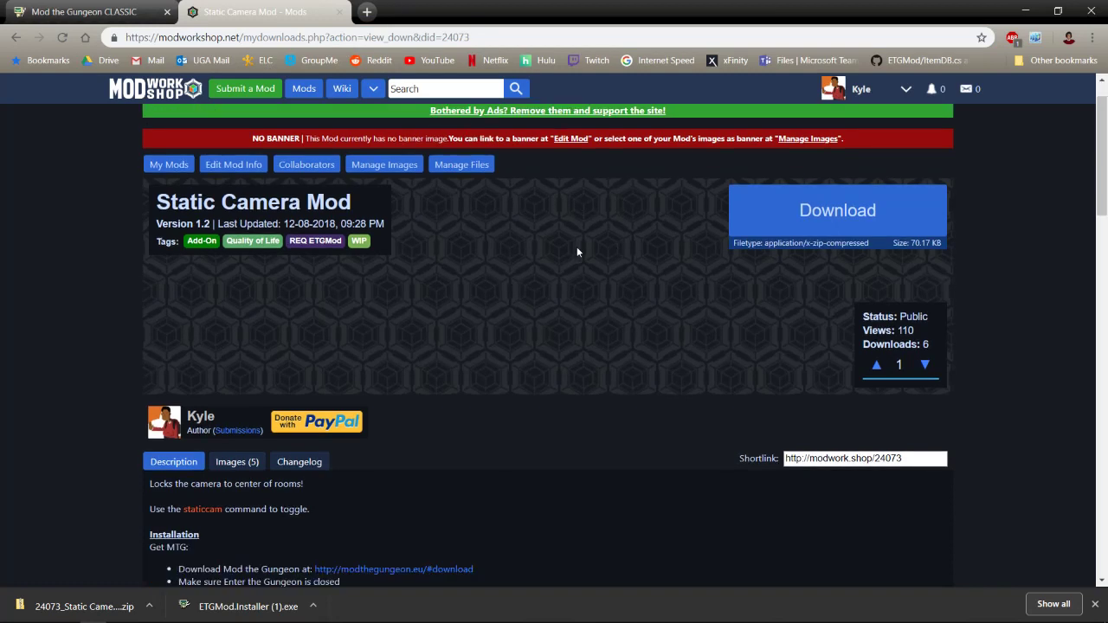
scroll(490, 242, "up", 1)
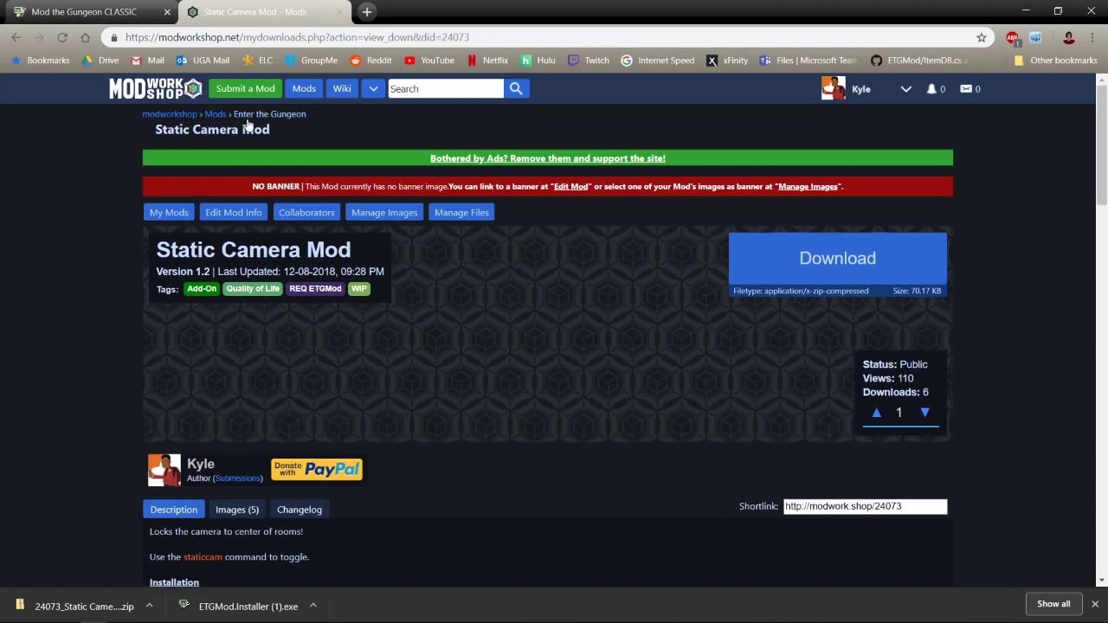
left_click(341, 35)
type("mod")
key("Return")
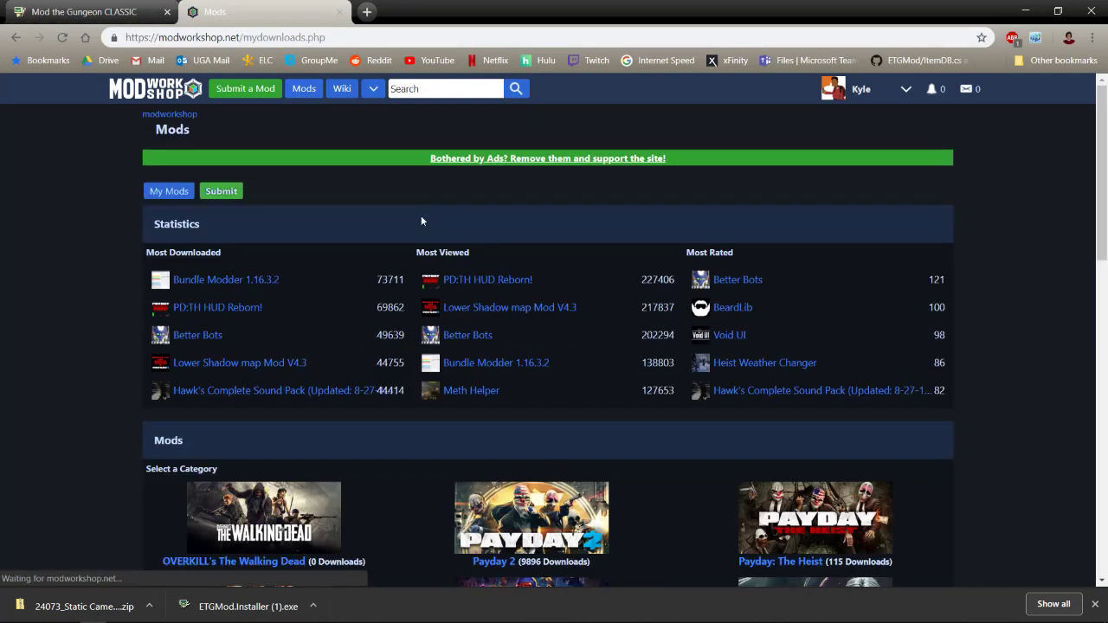
Step: Open the Enter the Gungeon mod category and pick Static Camera Mod
scroll(420, 215, "down", 2)
left_click(512, 427)
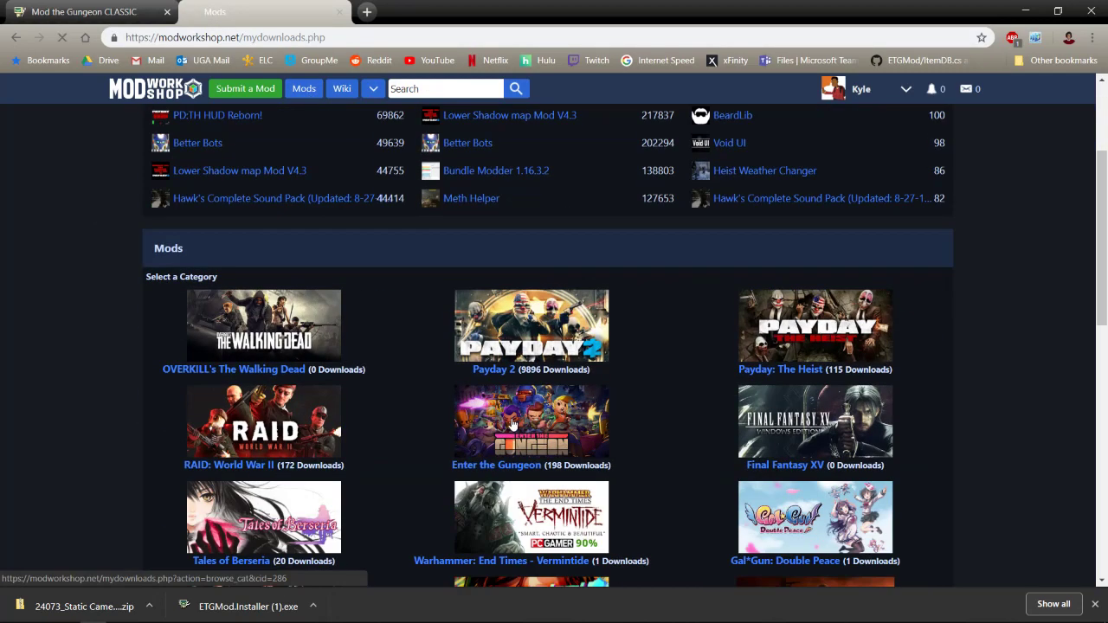
scroll(461, 225, "down", 5)
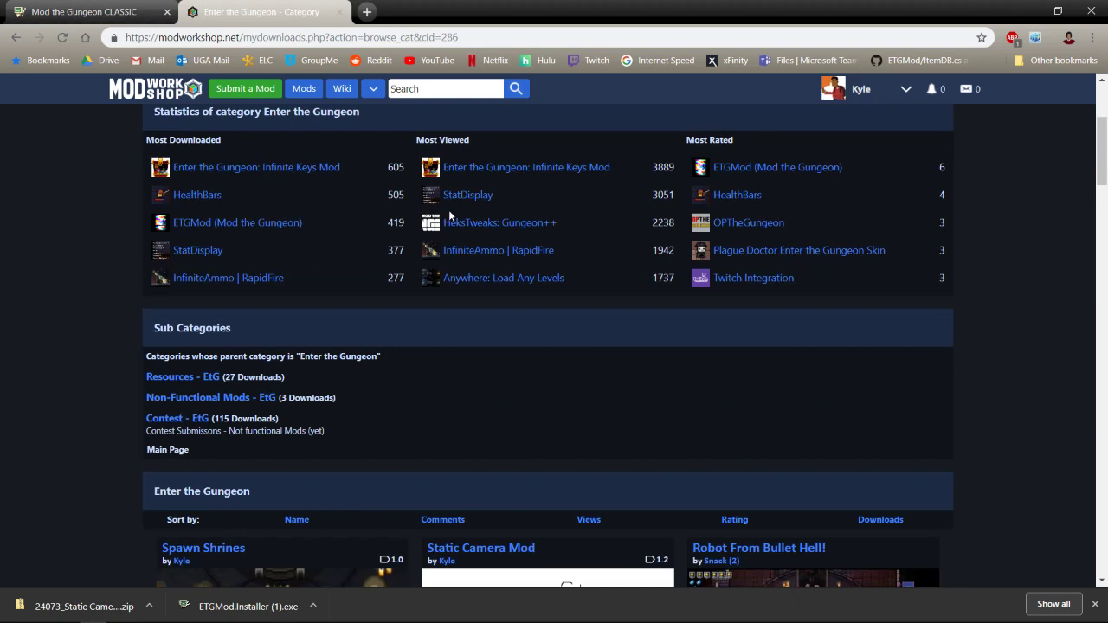
scroll(461, 225, "down", 1)
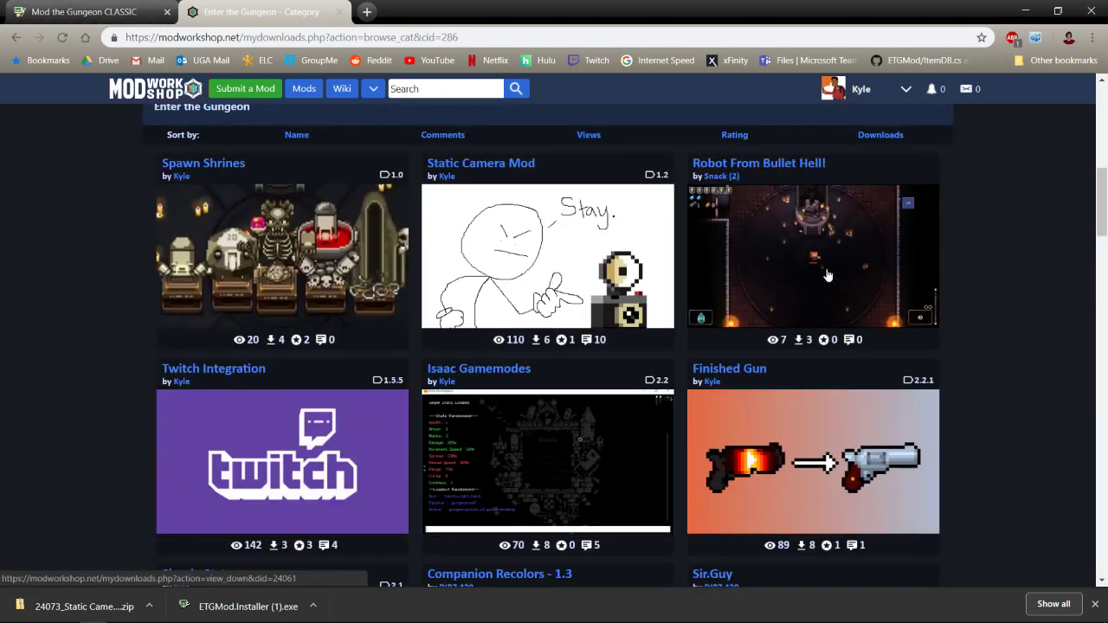
left_click(600, 244)
Step: Read the mod's installation notes and highlight the staticcam command
scroll(517, 299, "down", 3)
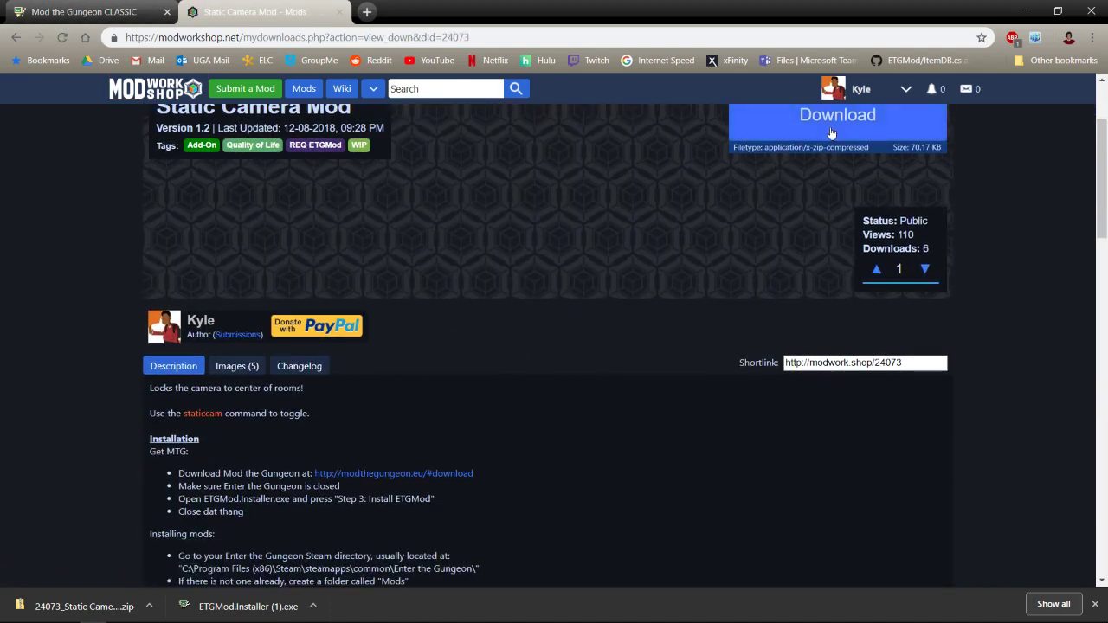
scroll(839, 215, "up", 1)
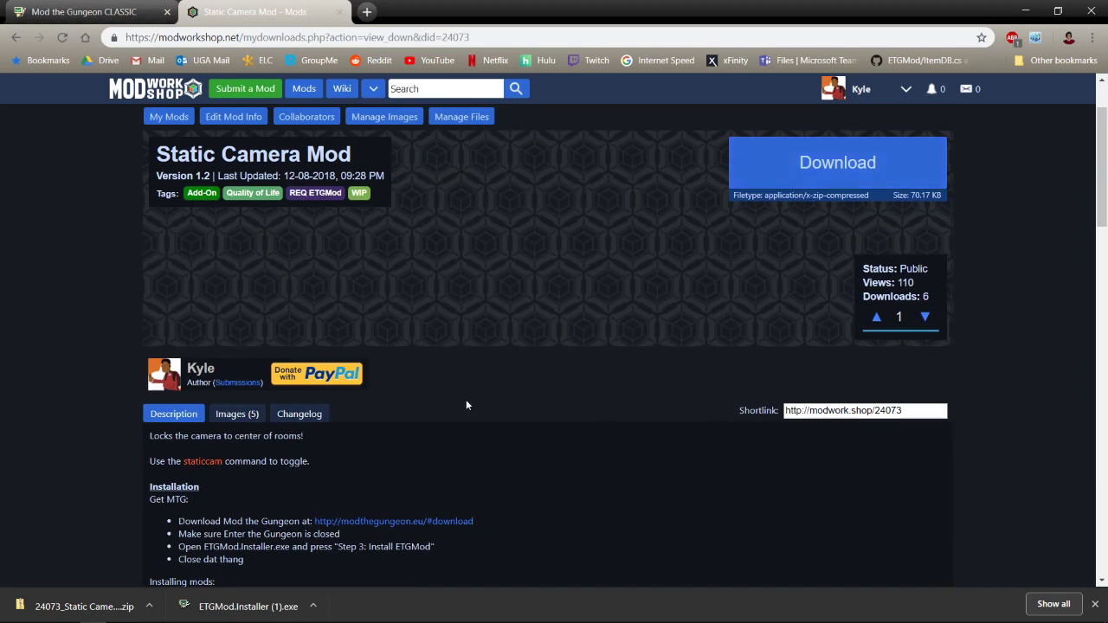
scroll(850, 342, "down", 4)
left_click_drag(150, 249, 398, 547)
left_click(397, 546)
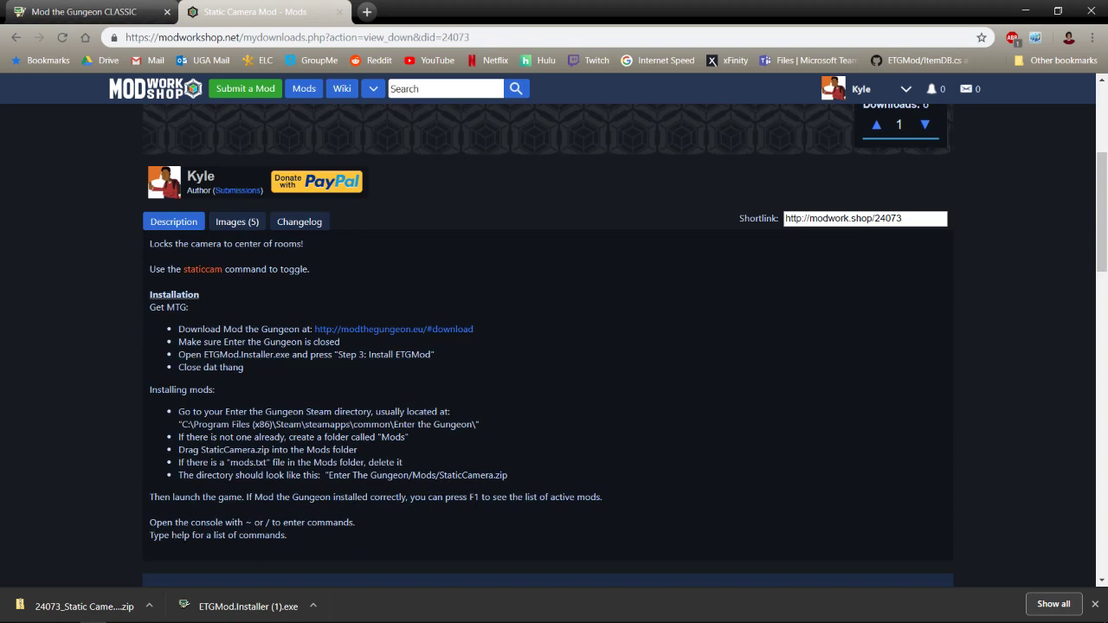
left_click_drag(183, 270, 222, 269)
scroll(551, 436, "up", 3)
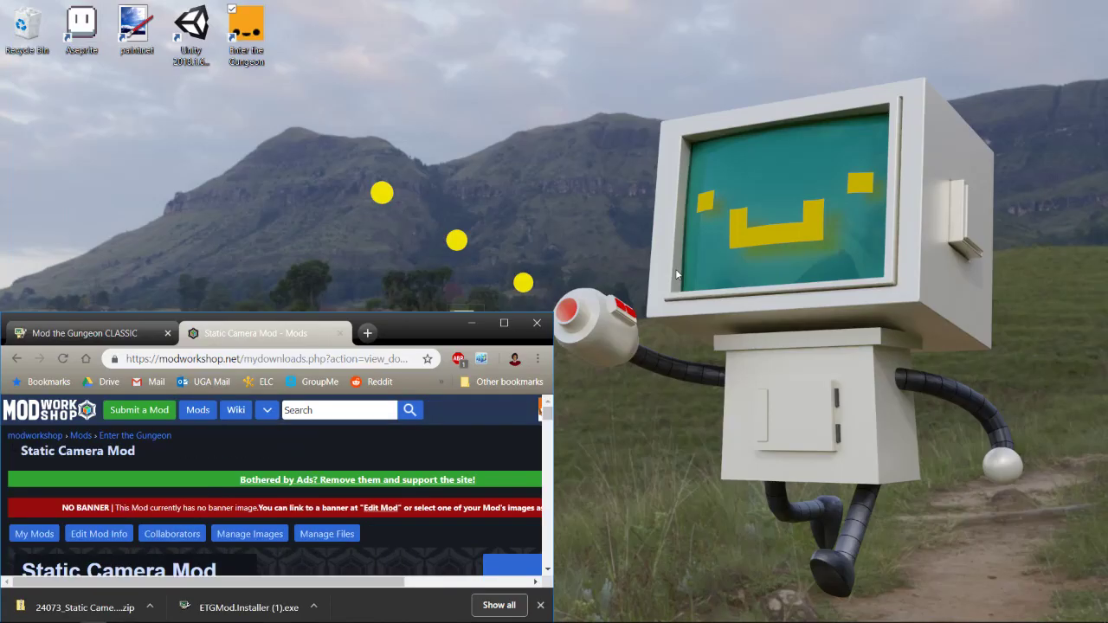
Step: Tile Chrome on the left and the Mods folder on the right, dragging the download across
key("super+Right")
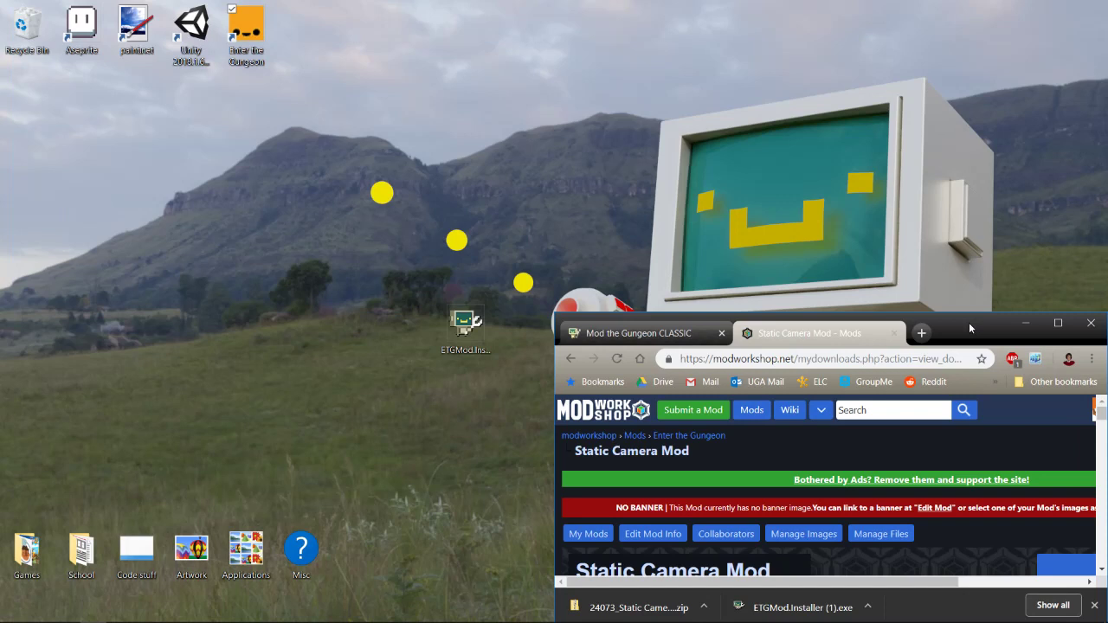
key("super+Left")
left_click(736, 381)
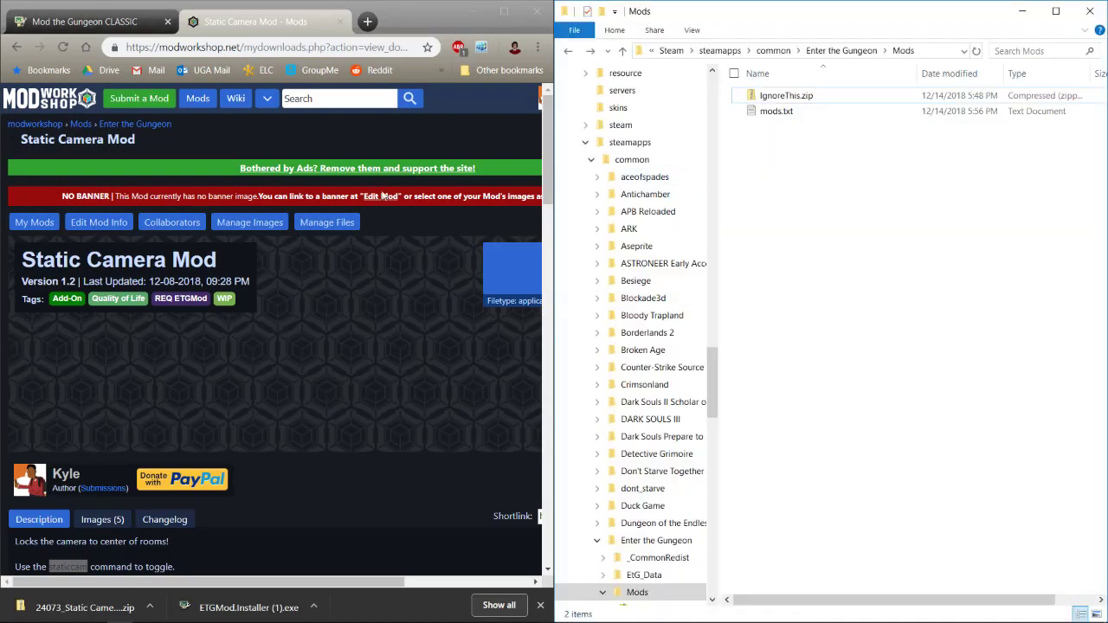
scroll(283, 380, "down", 1)
mouse_move(60, 607)
left_mouse_down()
mouse_move(122, 602)
mouse_move(723, 242)
mouse_move(827, 212)
left_mouse_up()
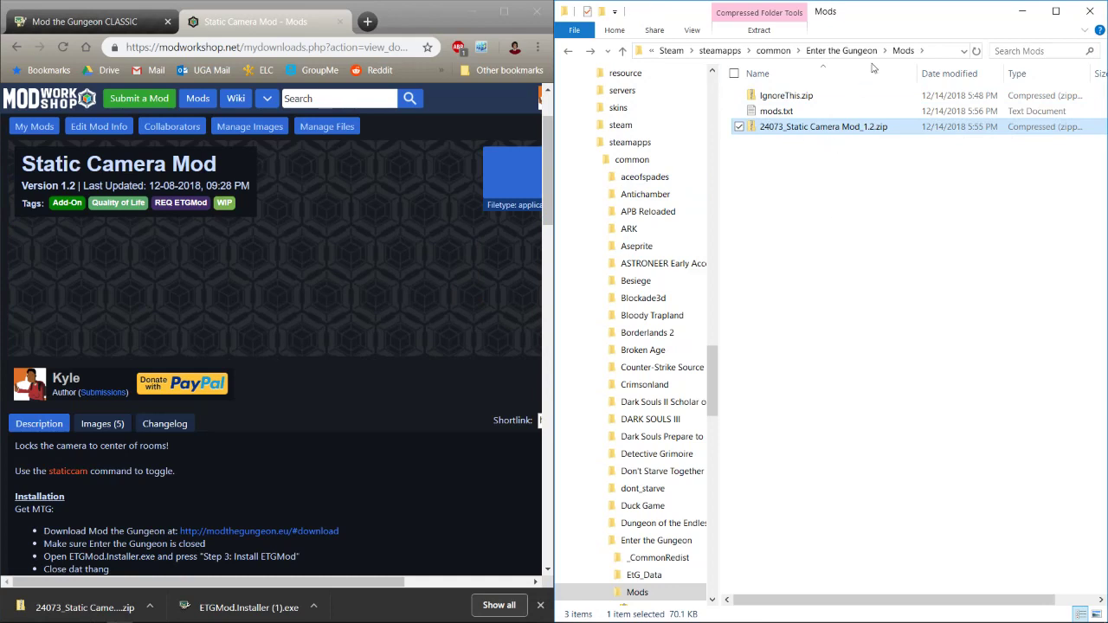
Step: Check the Mods folder path and reopen Mods from the Enter the Gungeon folder
left_click(933, 52)
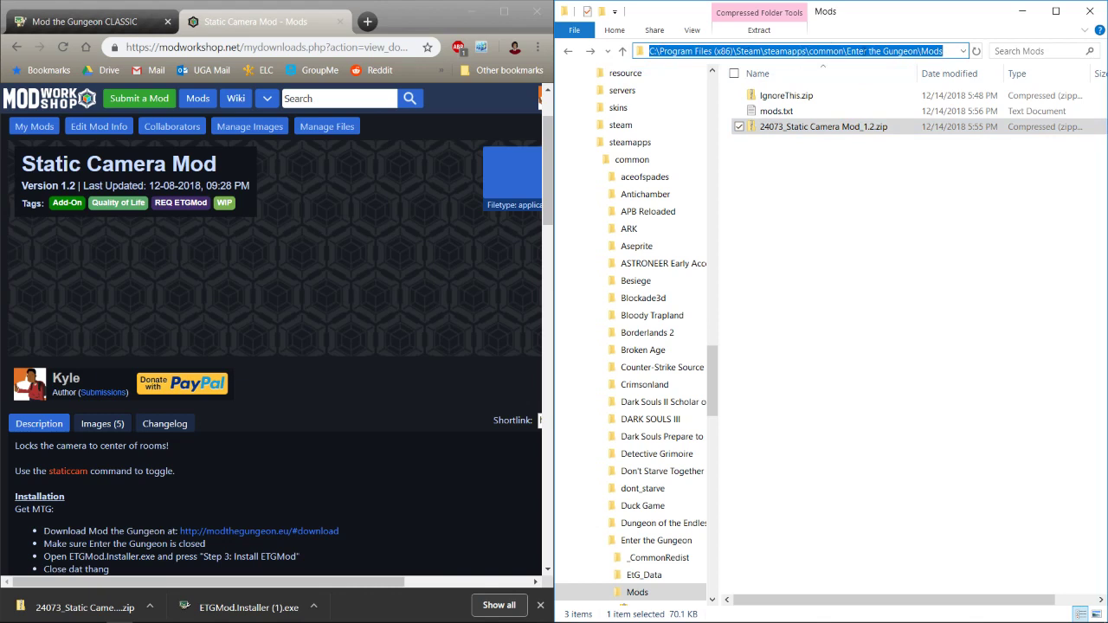
left_click(873, 216)
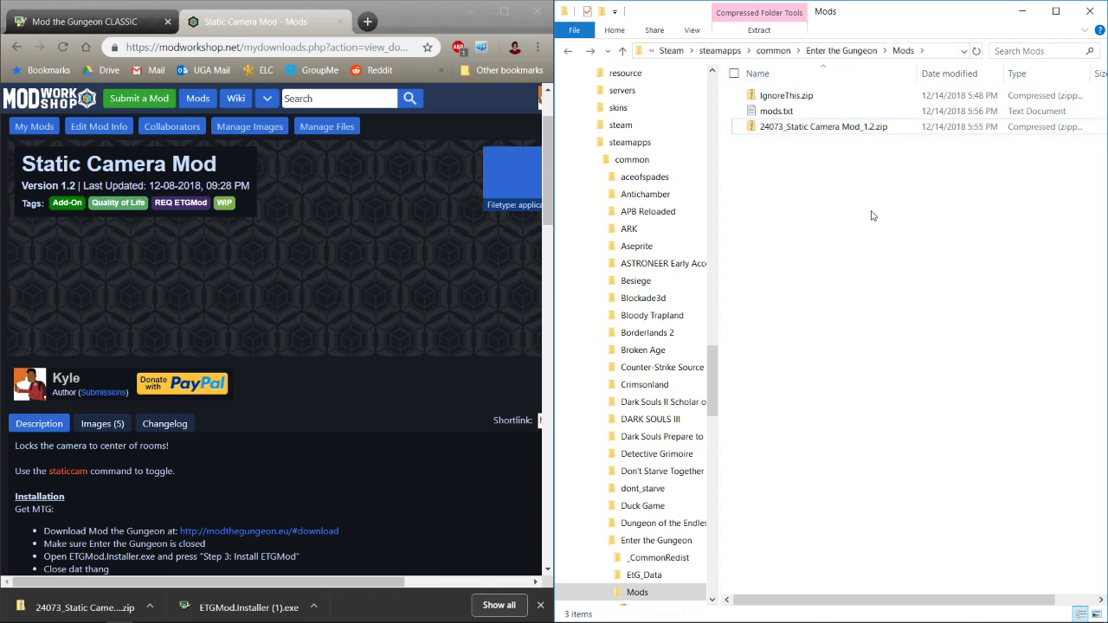
left_click(858, 50)
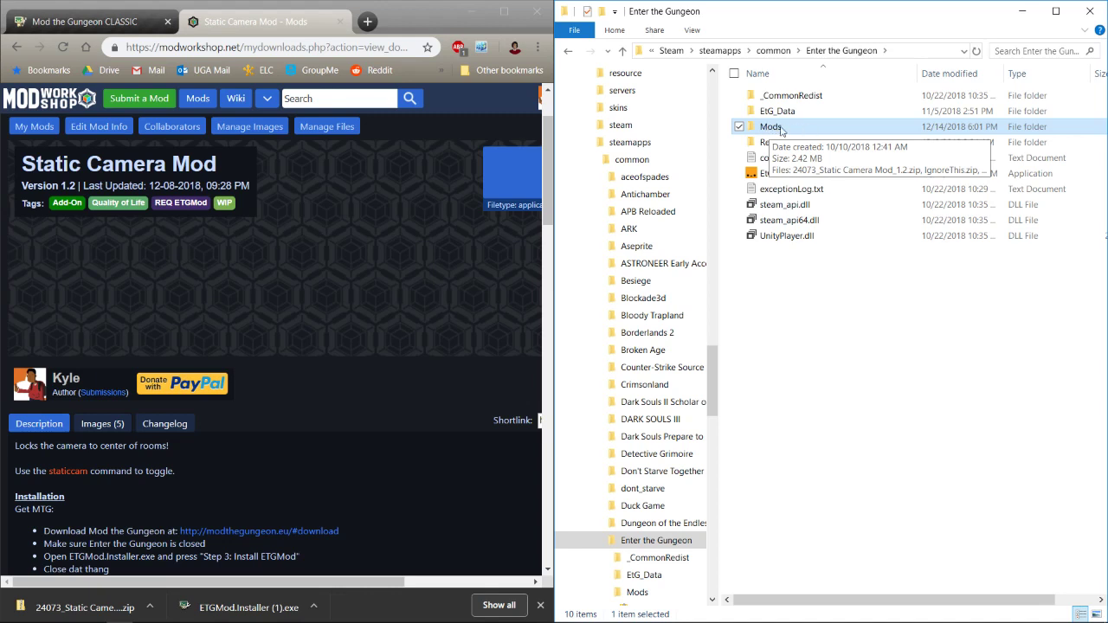
double_click(780, 128)
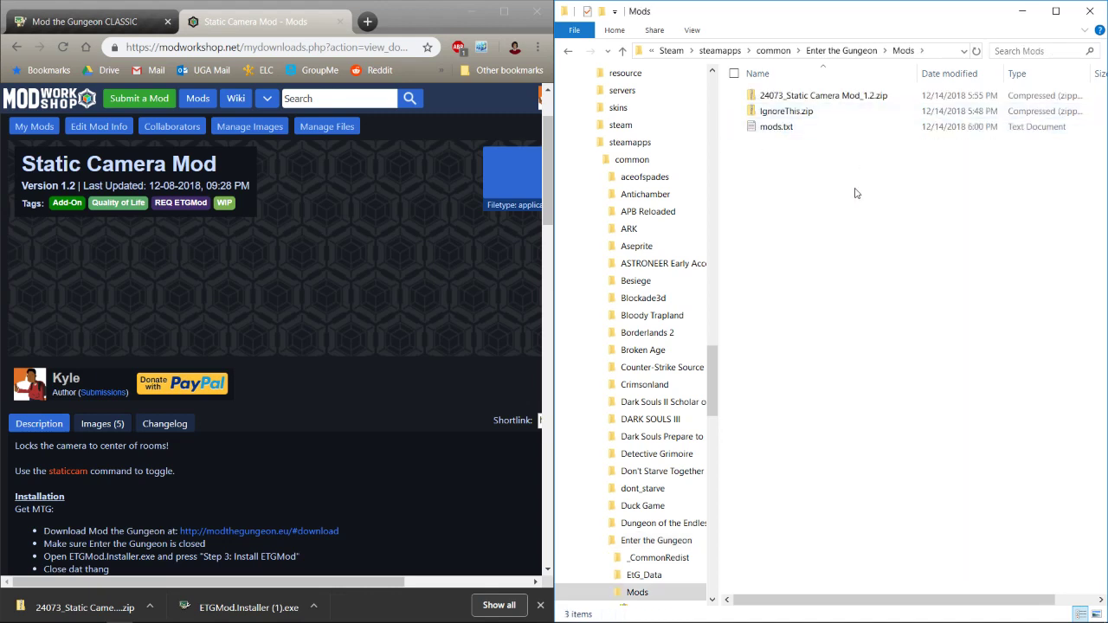
Step: Delete mods.txt, leaving the Static Camera Mod zip selected
left_click(814, 136)
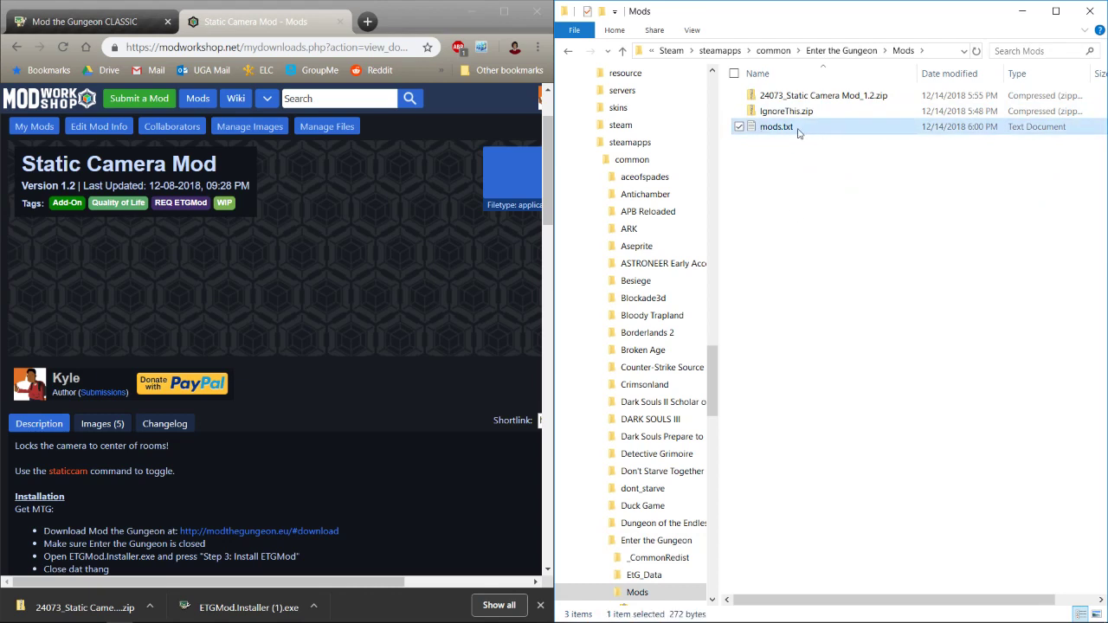
key("Delete")
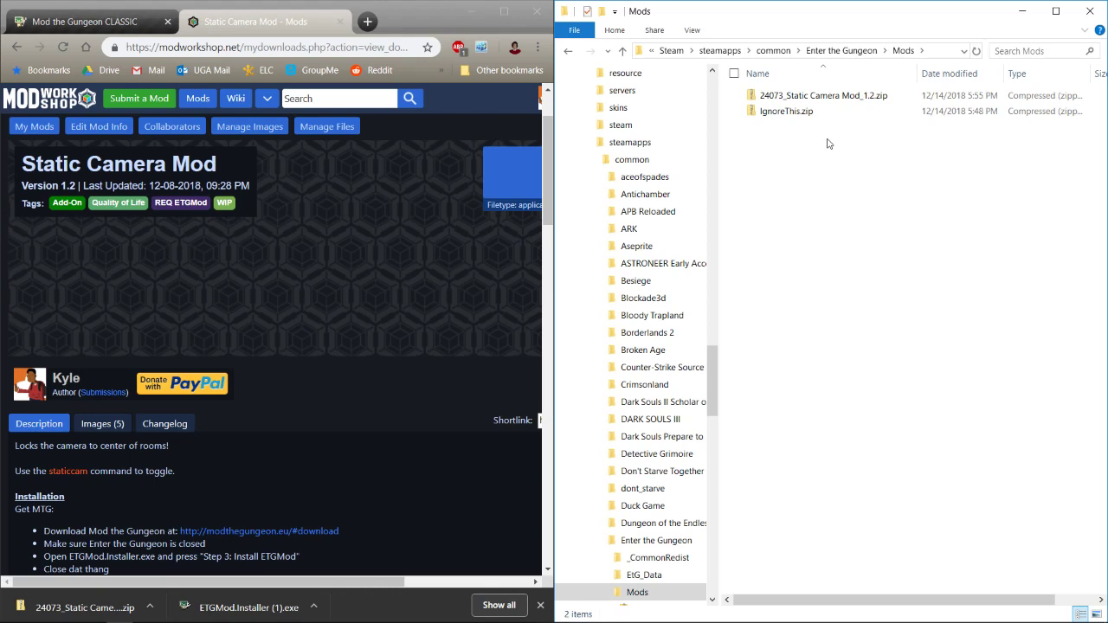
left_click(832, 96)
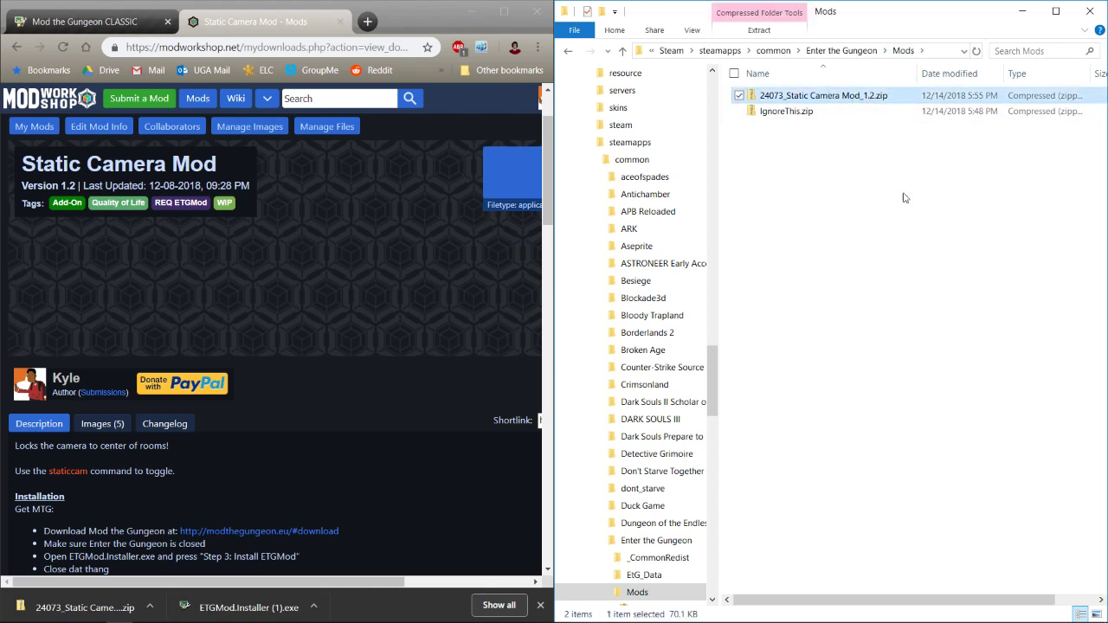
Step: Launch Enter the Gungeon and confirm StaticCamera shows as enabled in the F1 mod list
key("super+d")
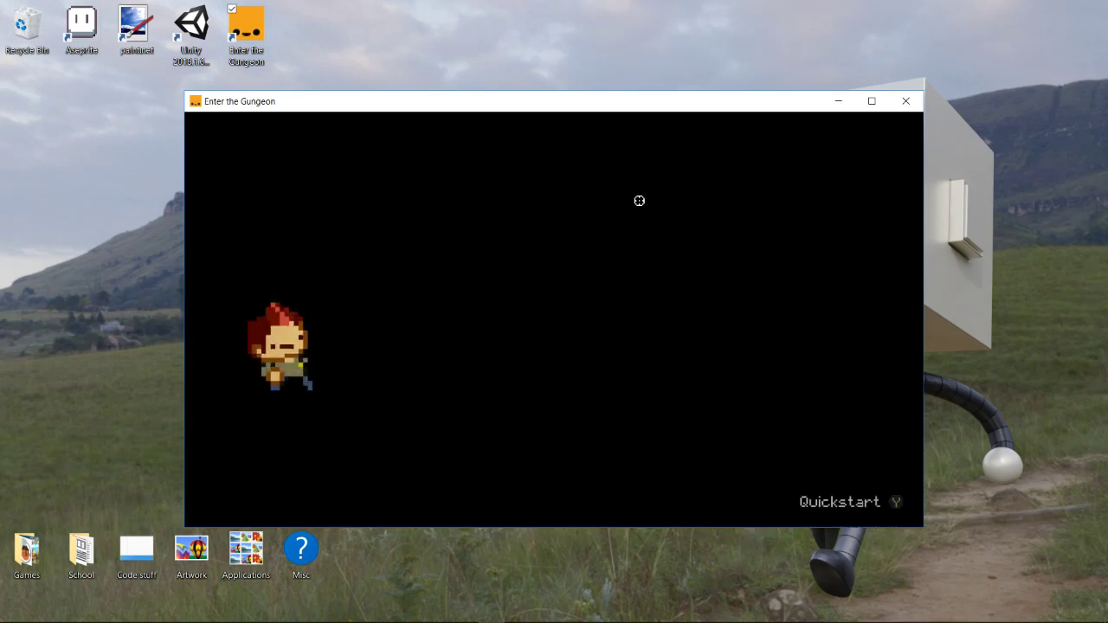
key("F1")
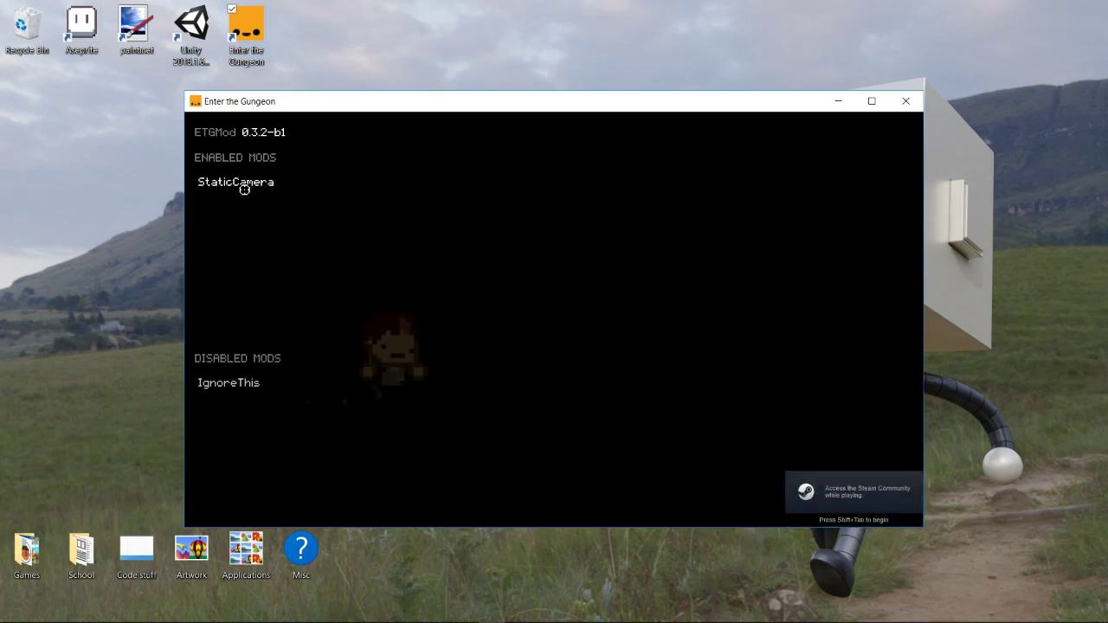
key("F1")
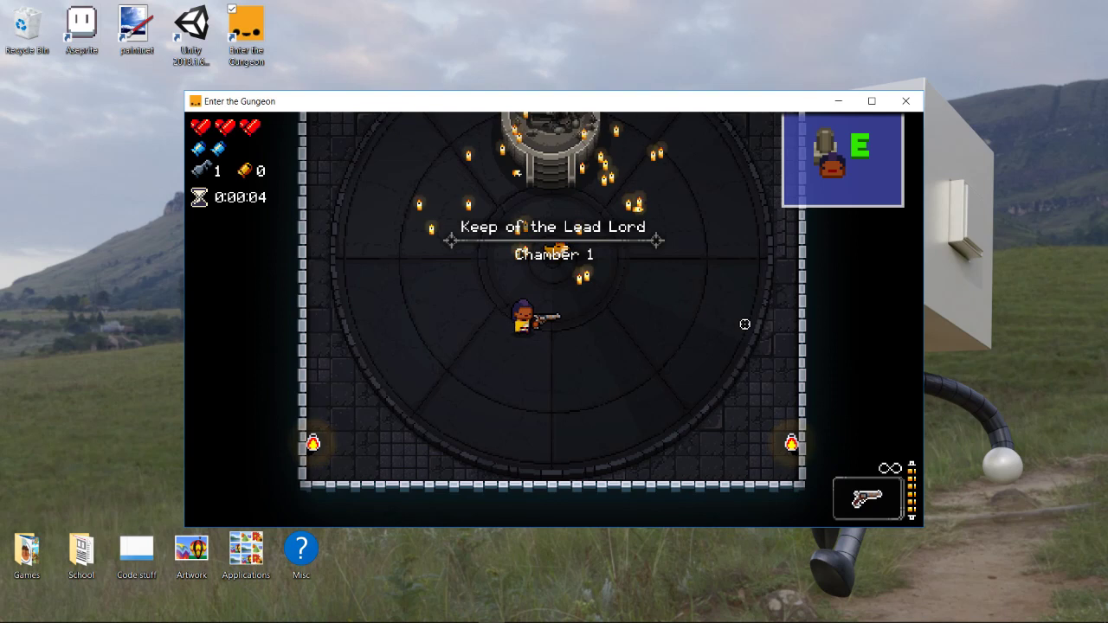
Step: Open the ETGMod console and type the staticcam command
key("F2")
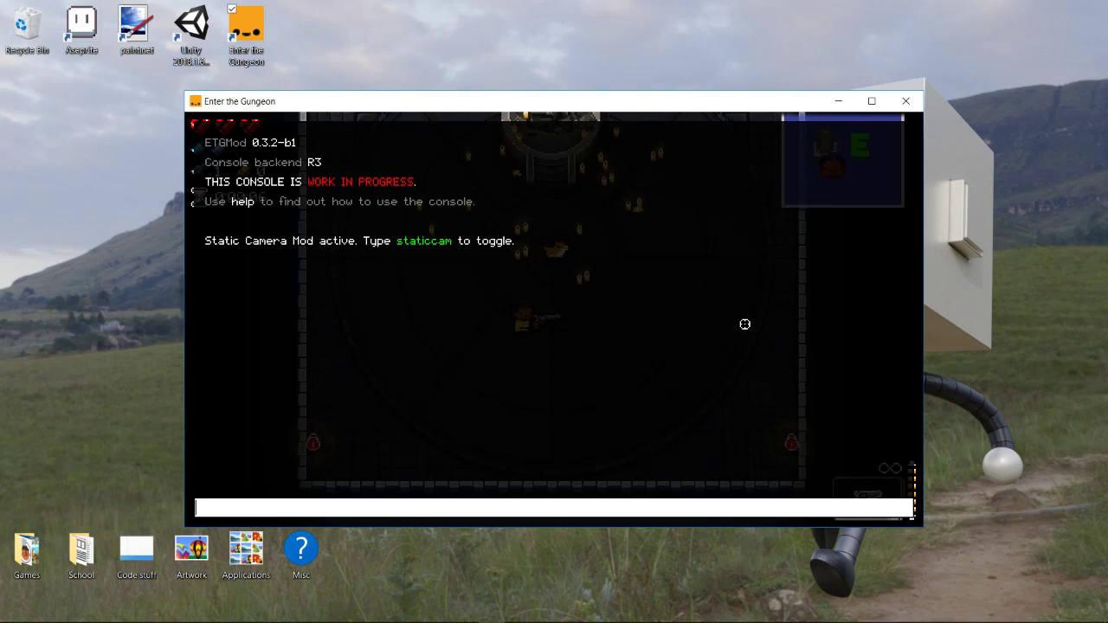
type("stati")
type("ccam")
Step: Run staticcam to toggle the static camera and walk north into the next room
key("Return")
key("F2")
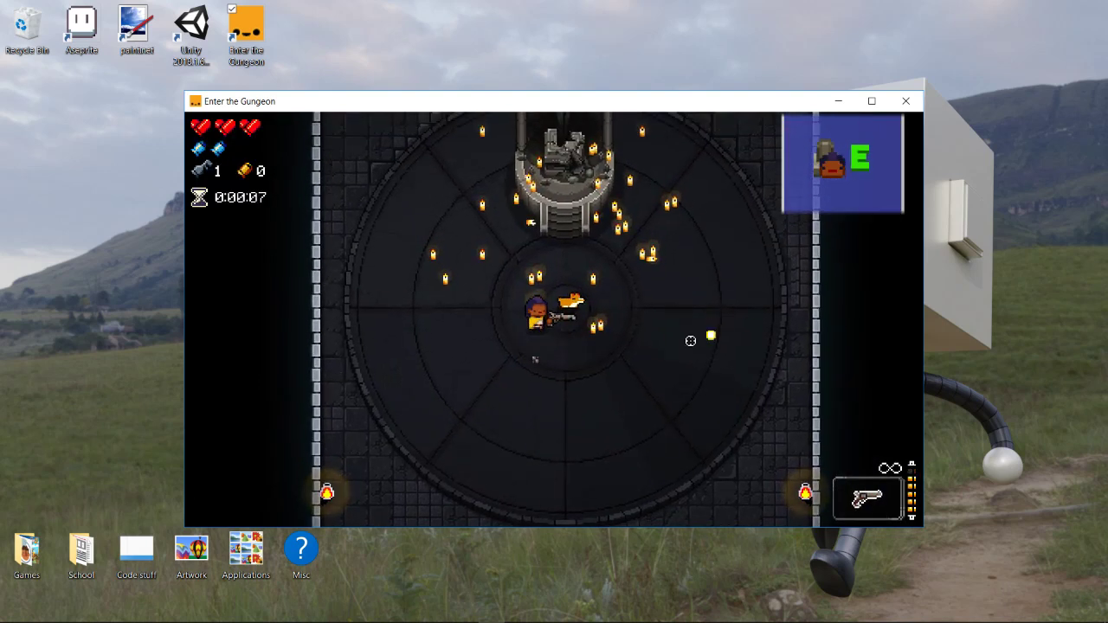
key("w")
key("d")
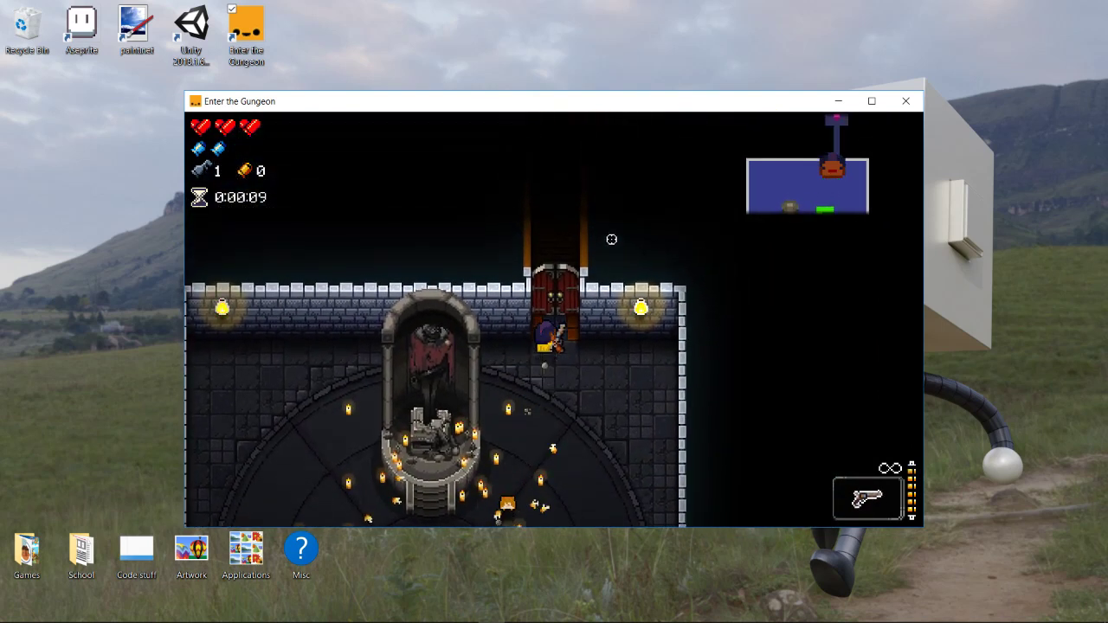
key("w")
Step: Fight the library room's enemies with the crossbow while moving around
scroll(544, 286, "down", 1)
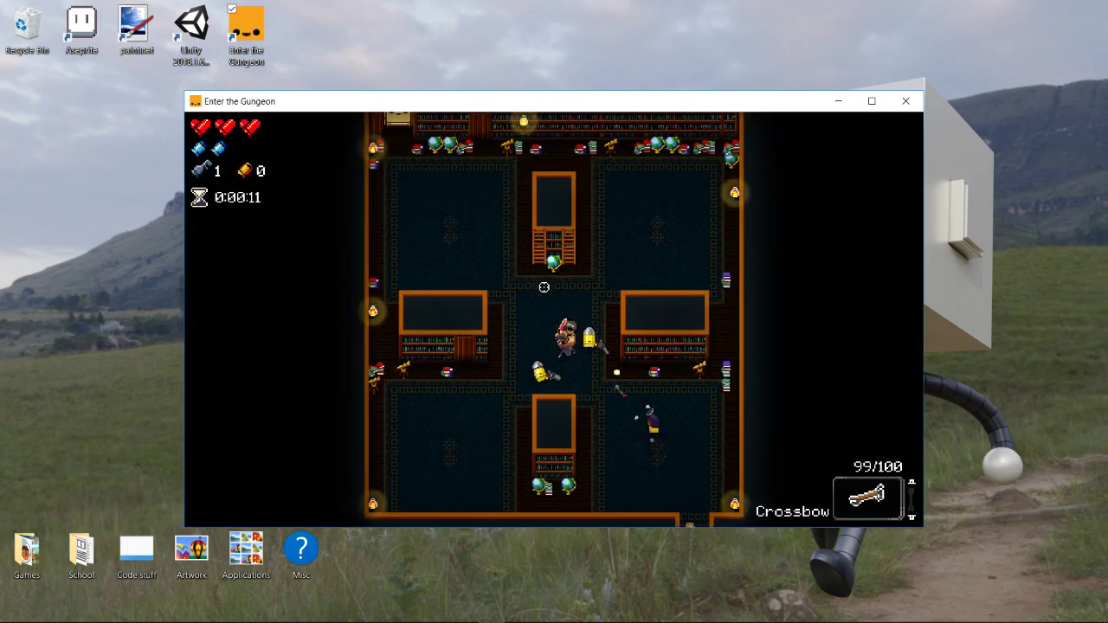
key("d")
left_click(518, 305)
key("s")
left_click(523, 354)
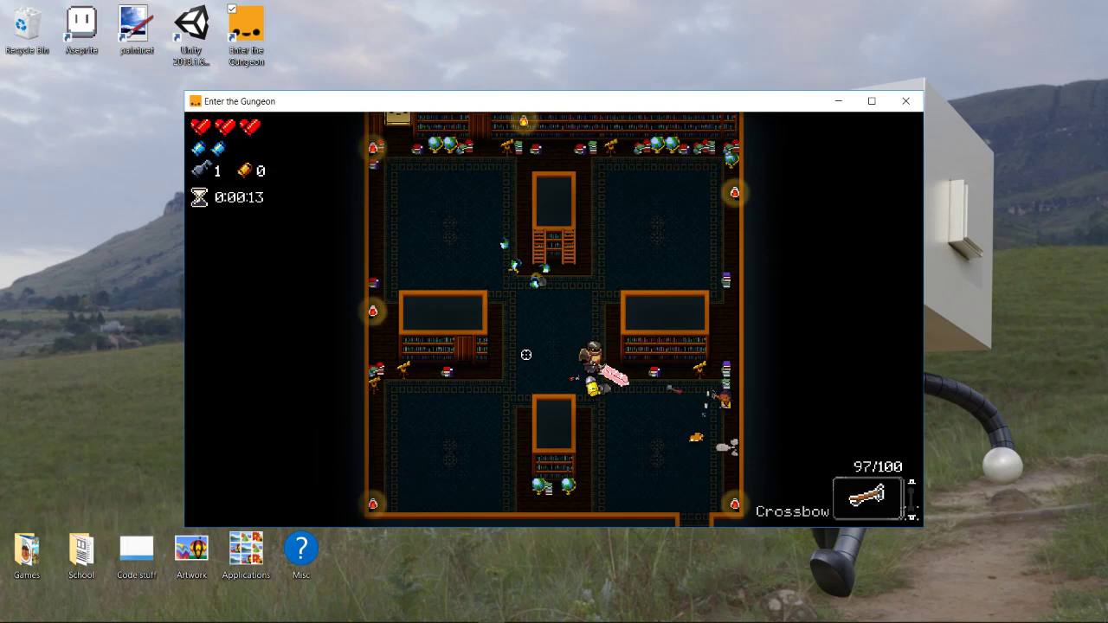
key("w")
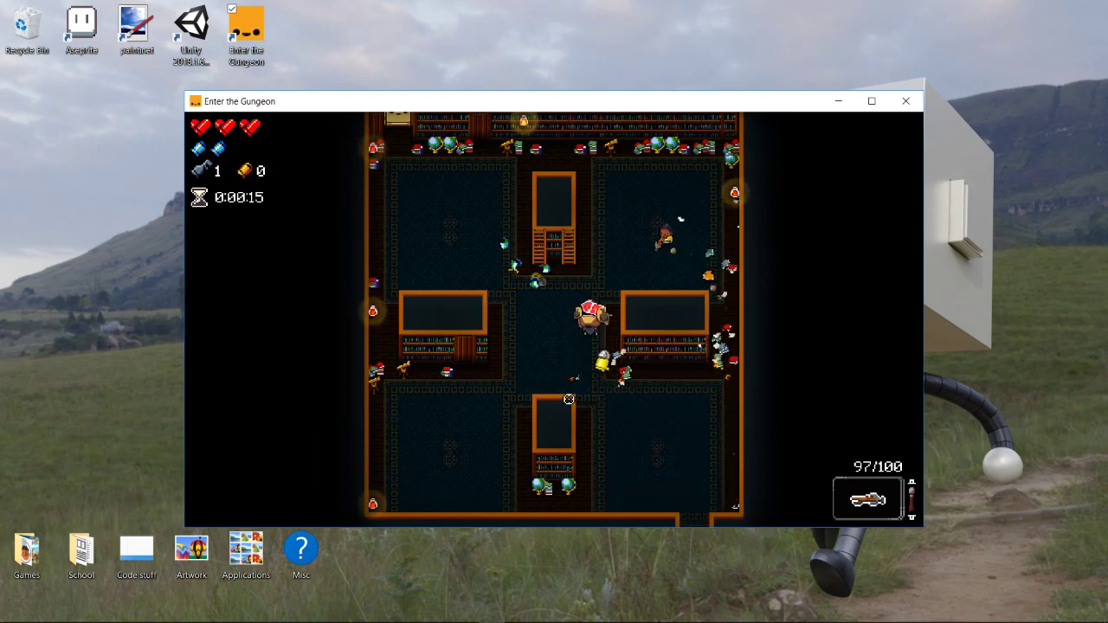
scroll(568, 394, "down", 1)
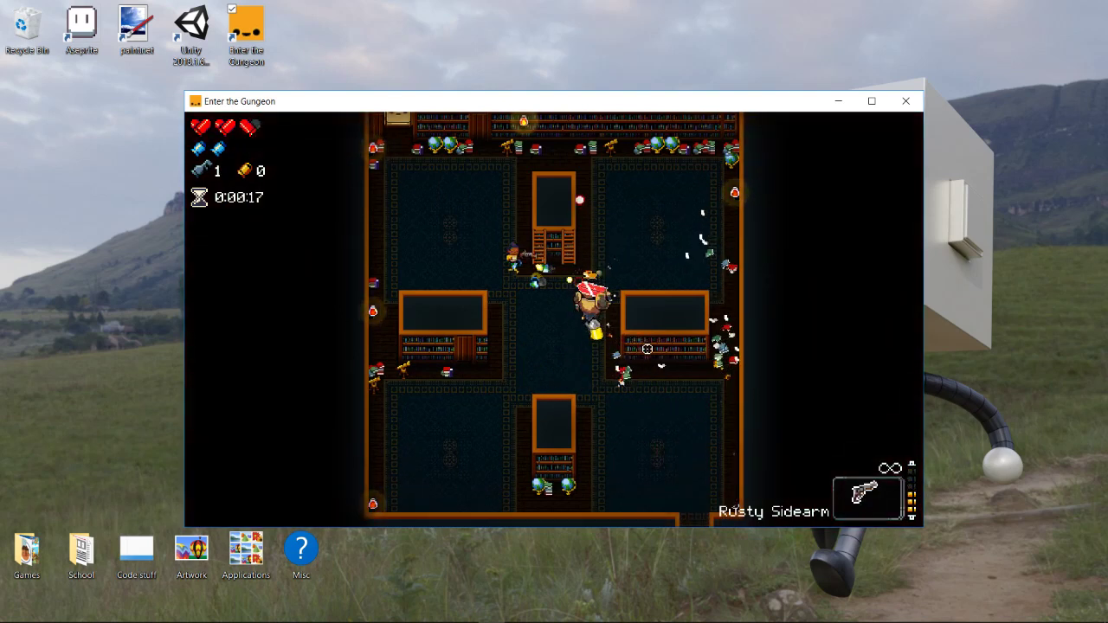
key("a")
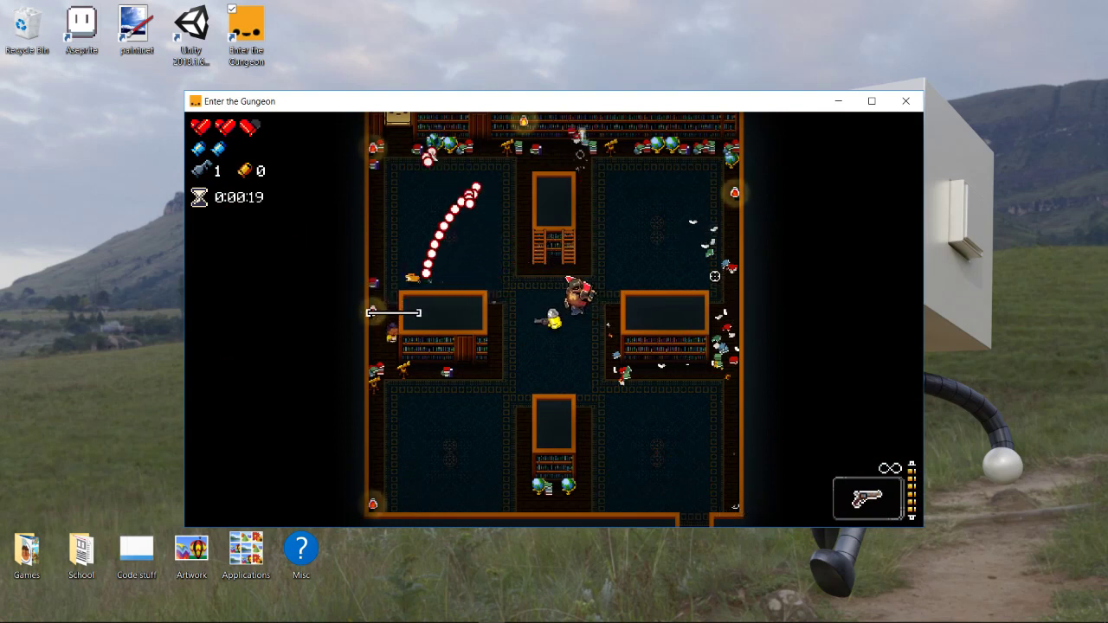
Step: Quit the game to desktop and switch back to the Static Camera Mod page
key("Escape")
key("Up")
key("Return")
key("Return")
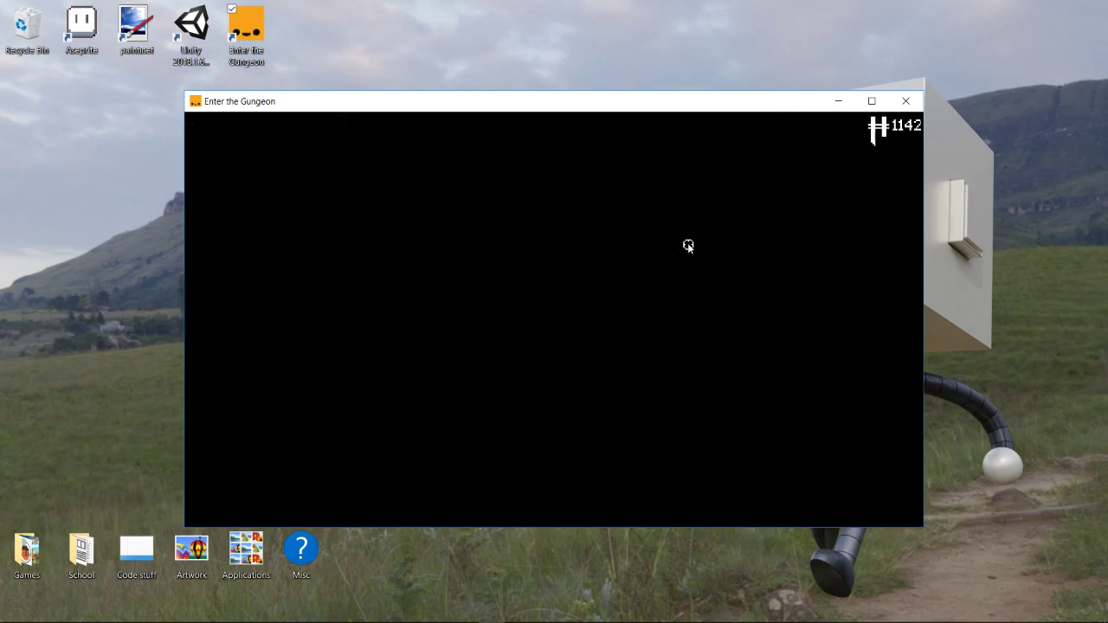
key("alt+Tab")
key("alt+Tab")
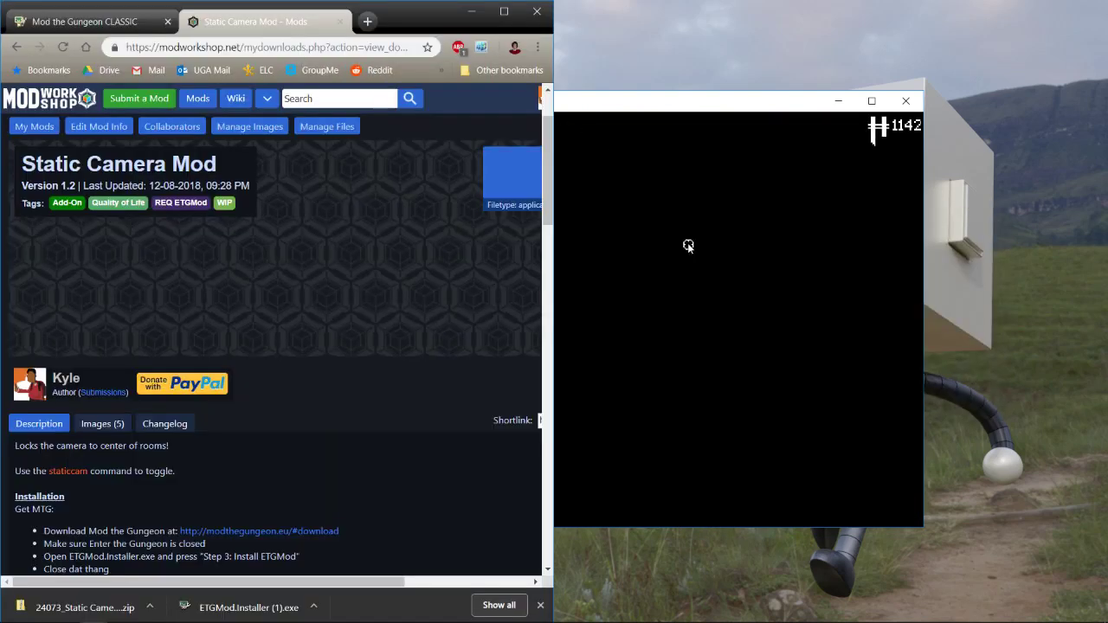
Step: Maximize Chrome, scroll through ModWorkshop's Enter the Gungeon mod grid, then minimize Chrome
double_click(464, 19)
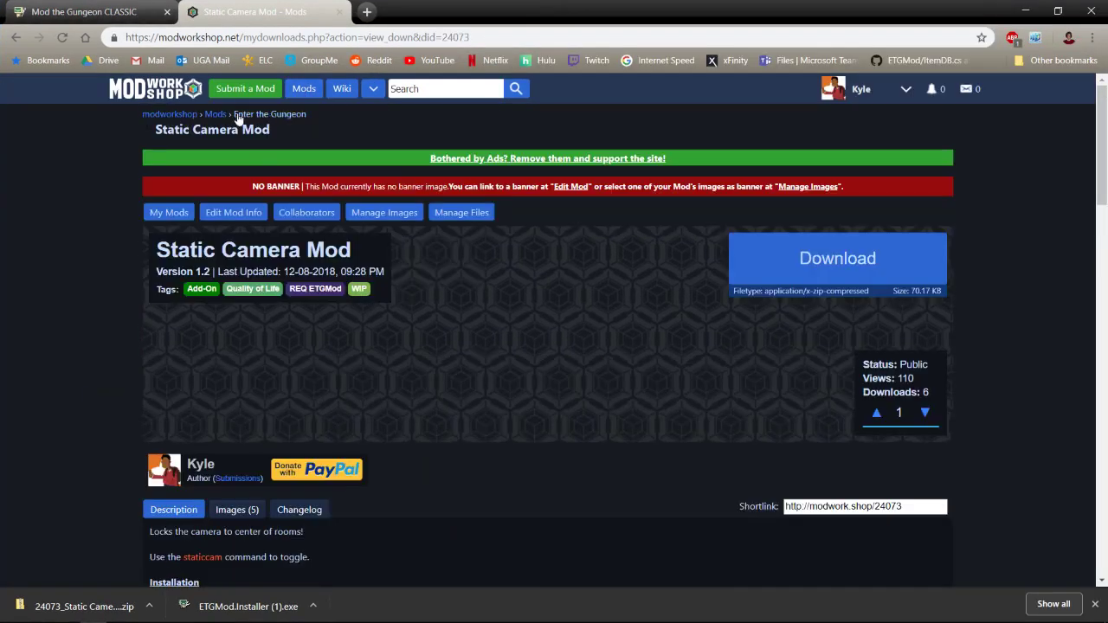
left_click(252, 116)
scroll(567, 340, "down", 8)
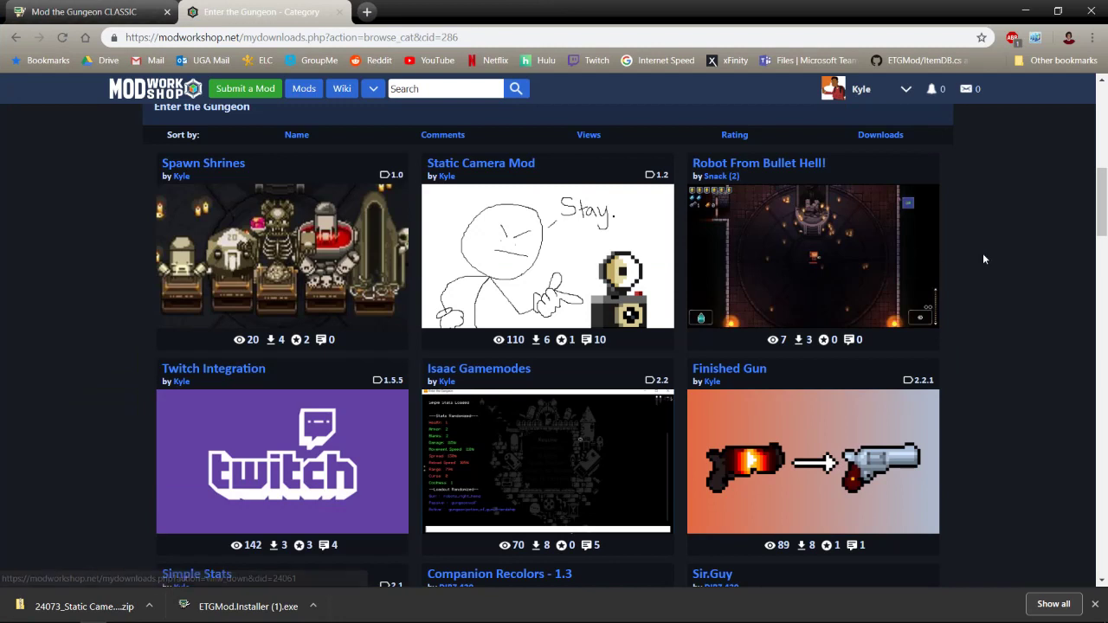
scroll(984, 259, "down", 2)
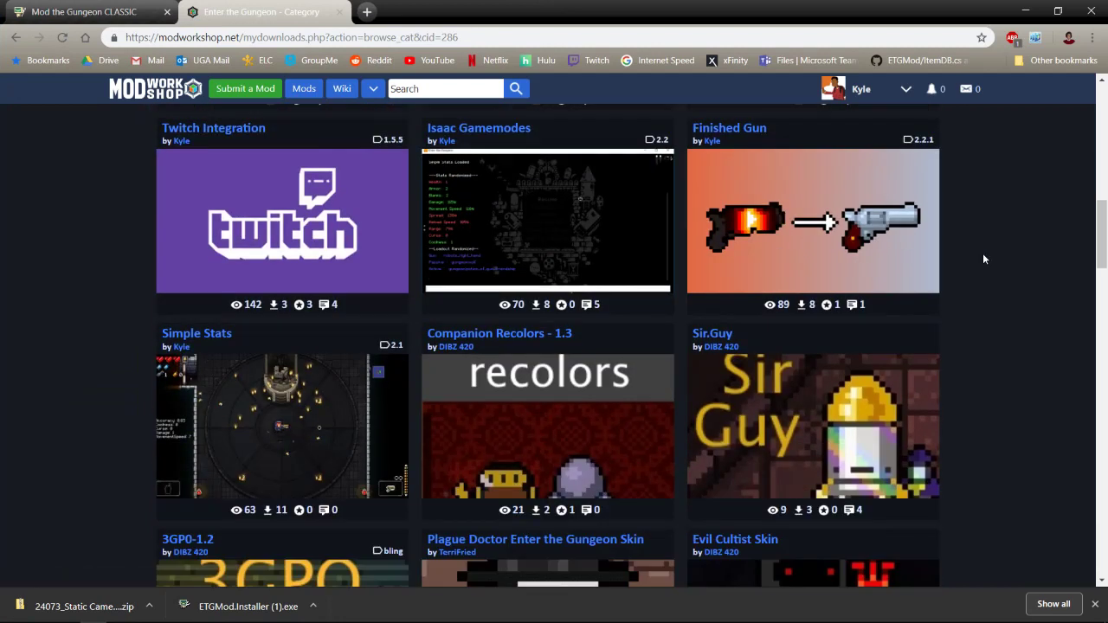
scroll(984, 259, "up", 6)
scroll(983, 253, "up", 4)
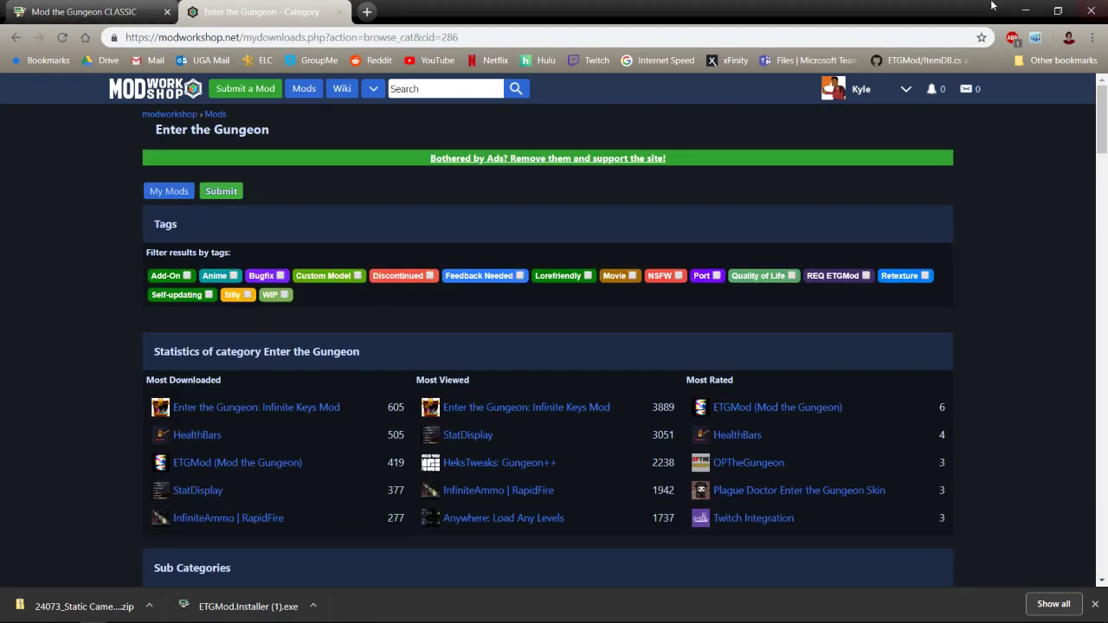
left_click(1026, 10)
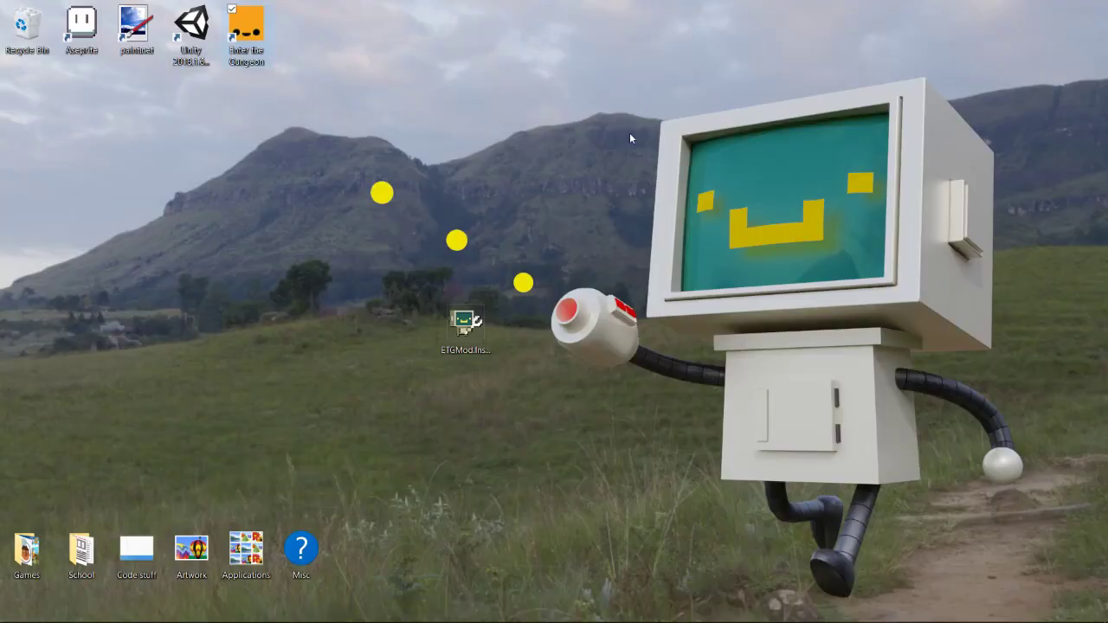